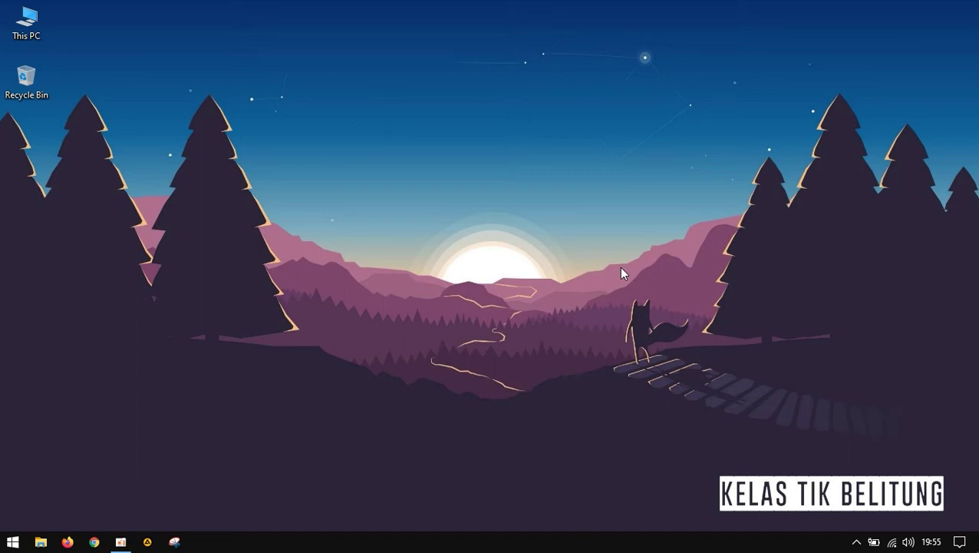
Check the existing drives in This PC, and open the Create and format hard disk partitions tool.
key(super+e)
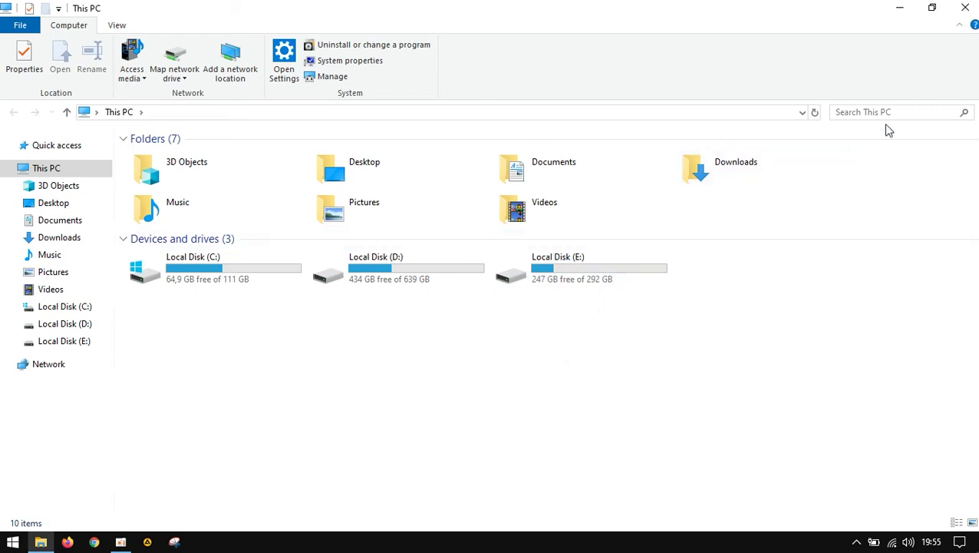
click(965, 7)
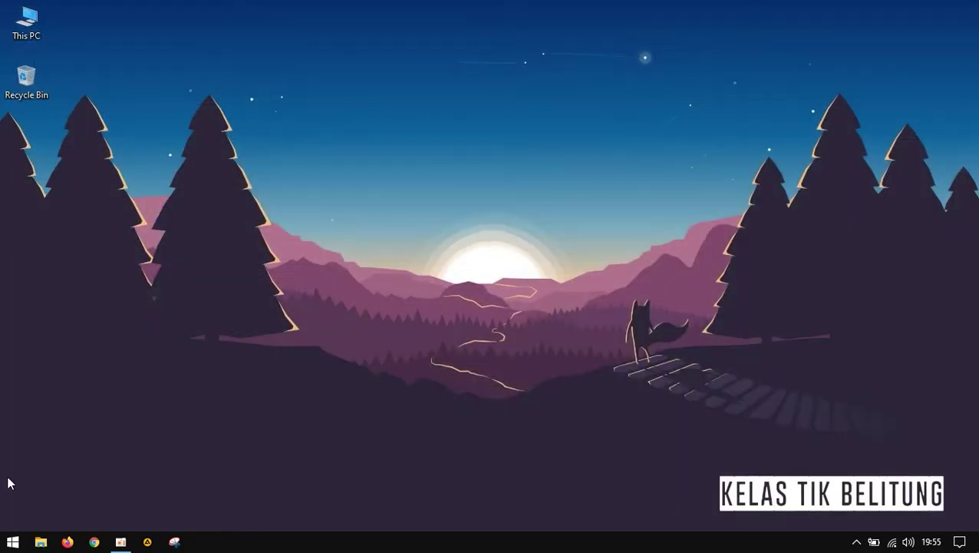
click(3, 544)
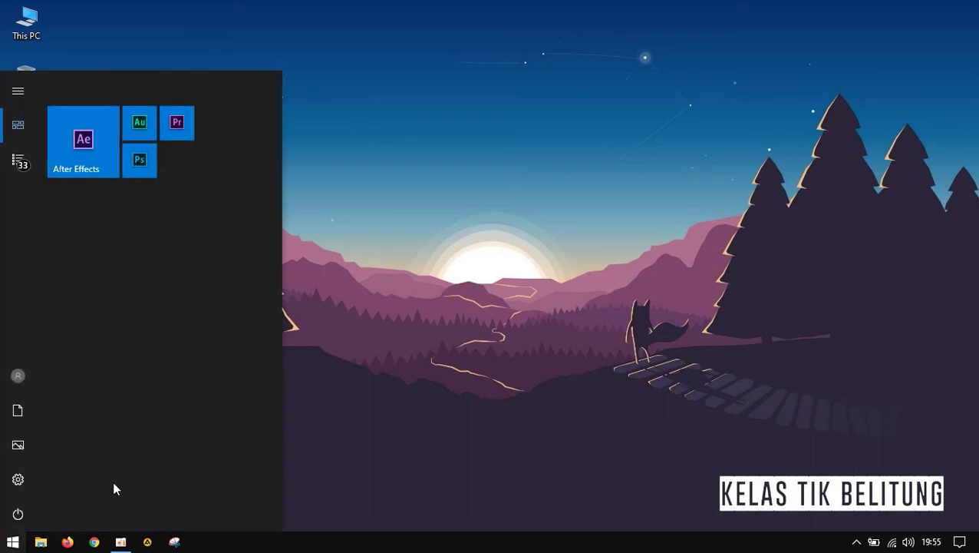
text(partiti)
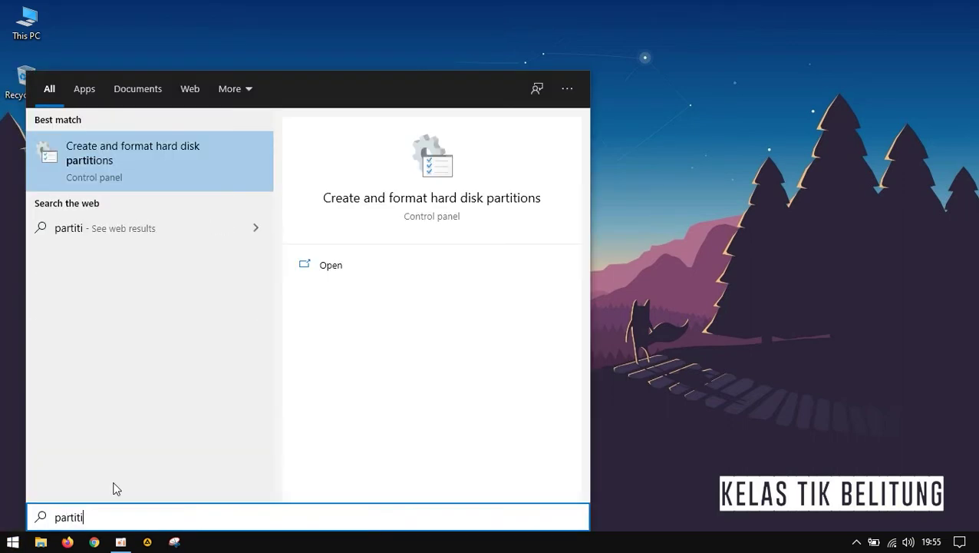
click(167, 173)
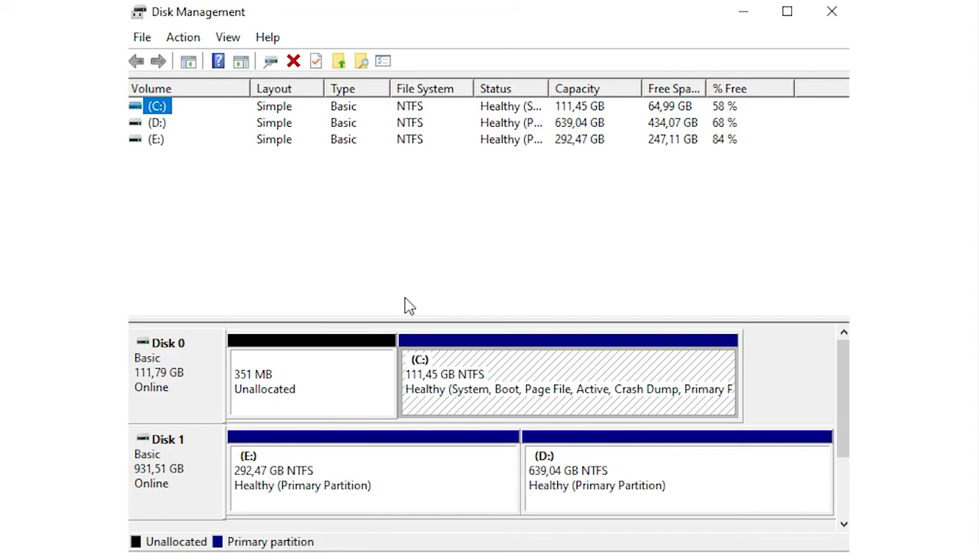
Shrink the E: volume on Disk 1 by 52991 MB.
click(376, 459)
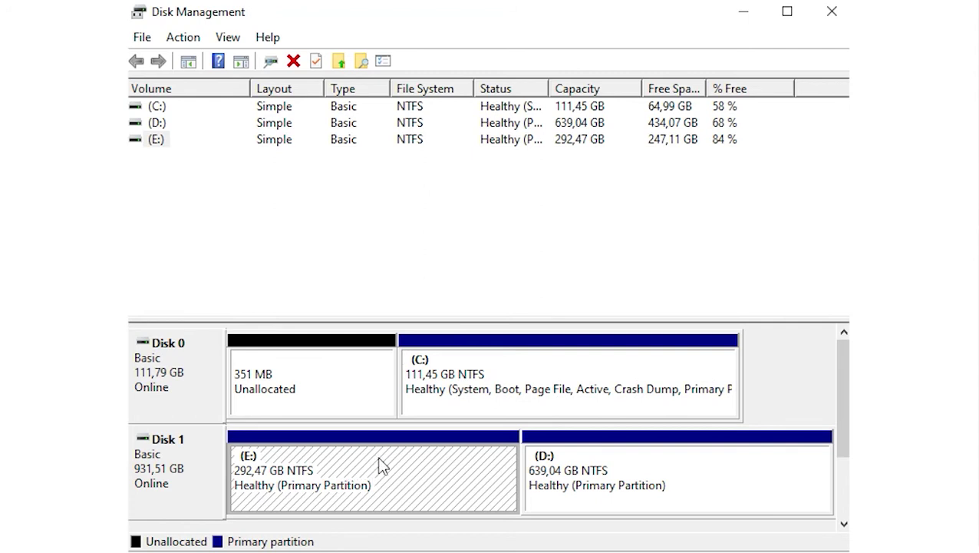
right_click(381, 465)
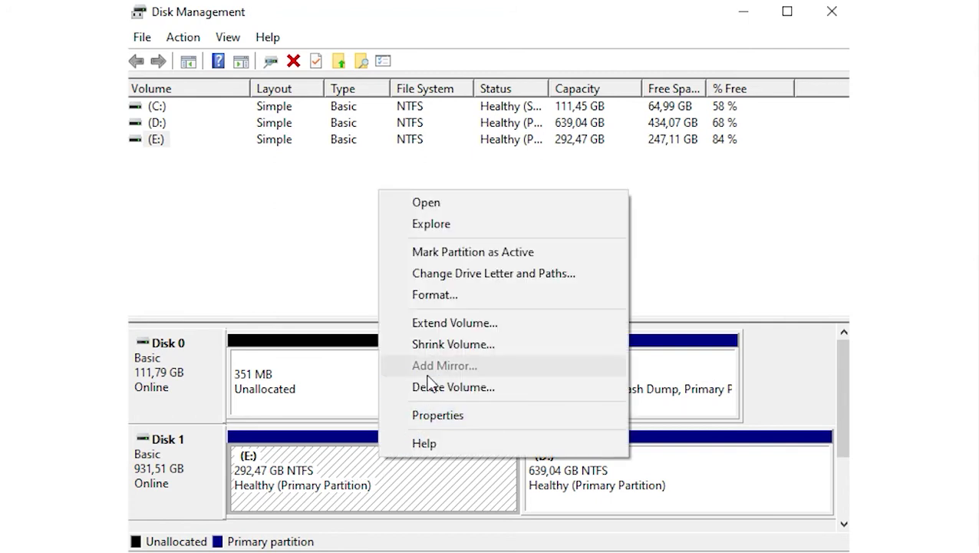
click(433, 349)
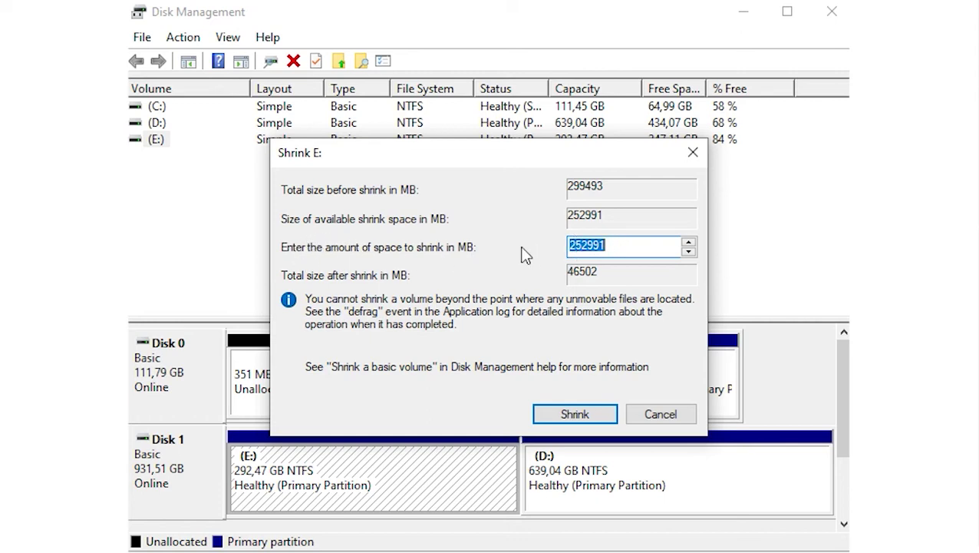
click(638, 247)
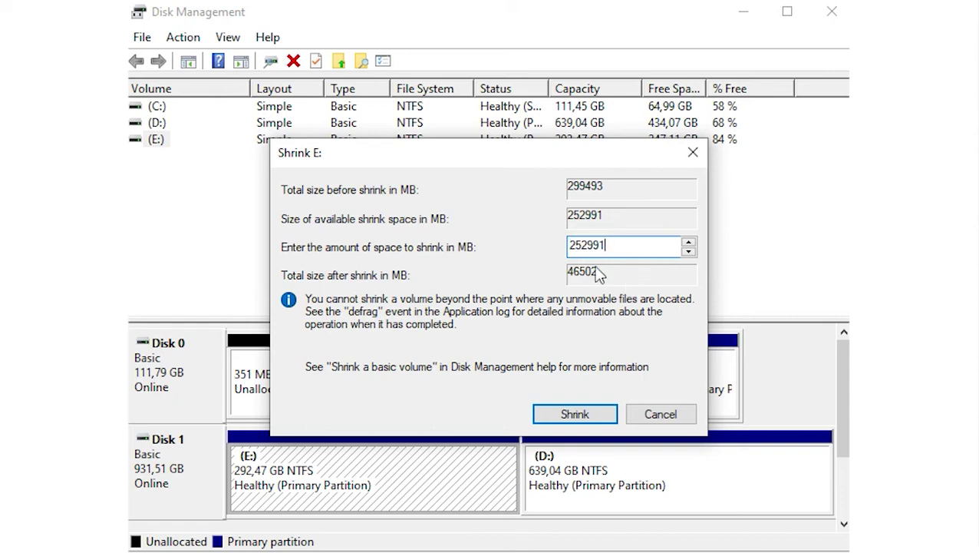
click(574, 247)
key(BackSpace)
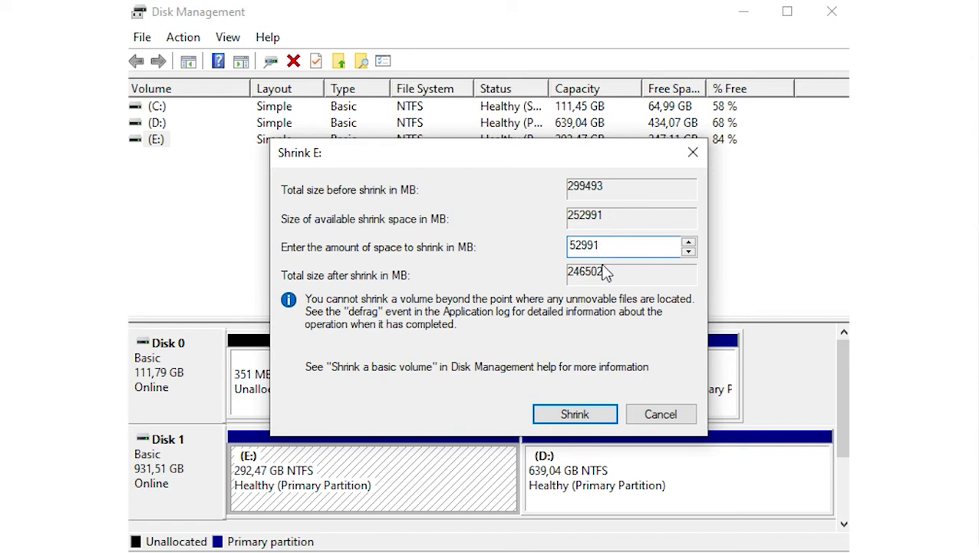
click(604, 414)
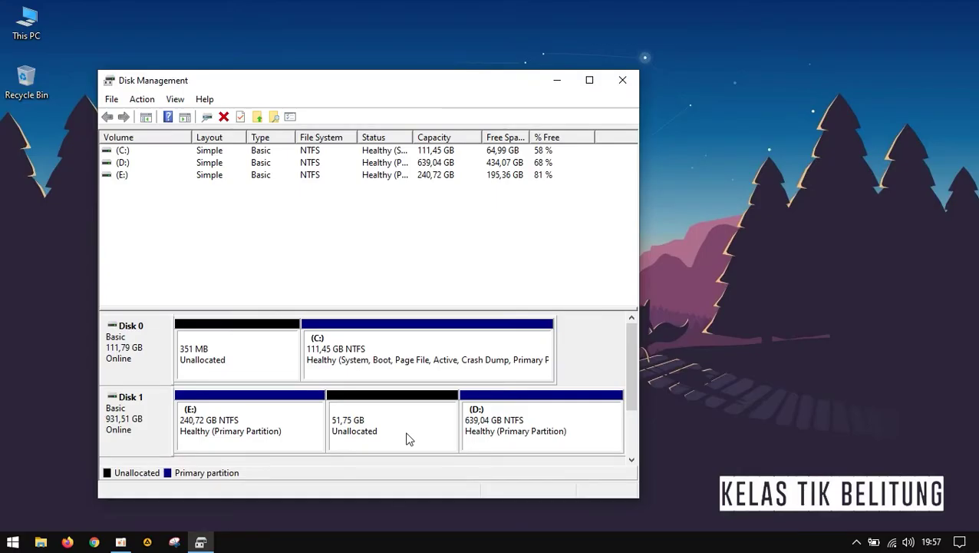
Create a 52991 MB NTFS simple volume labelled New Volume with drive letter F in the unallocated space on Disk 1.
drag(365, 80, 275, 22)
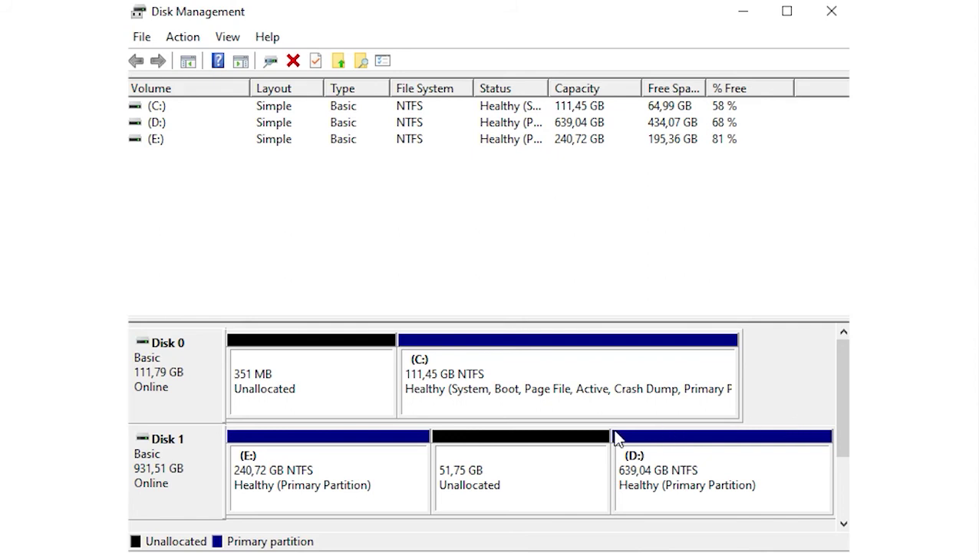
click(562, 469)
right_click(564, 464)
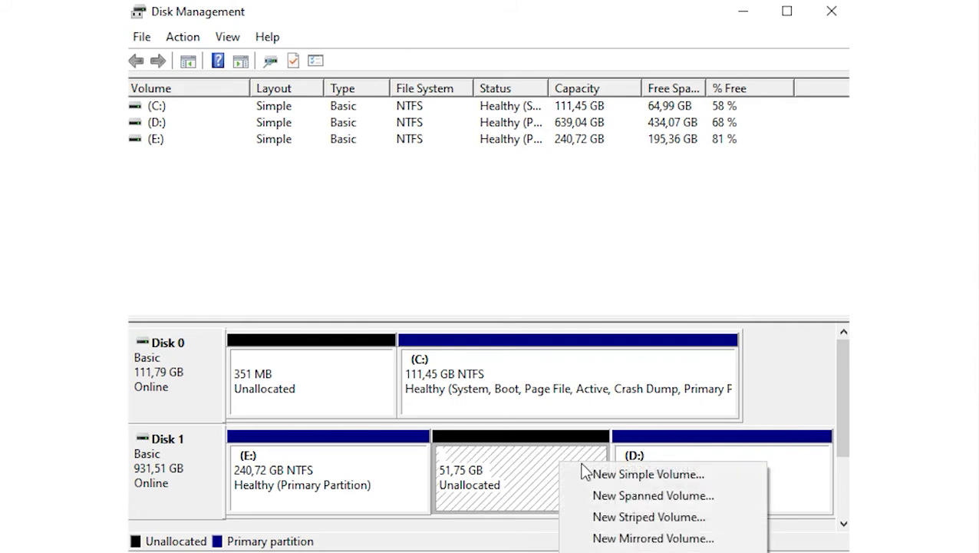
click(643, 474)
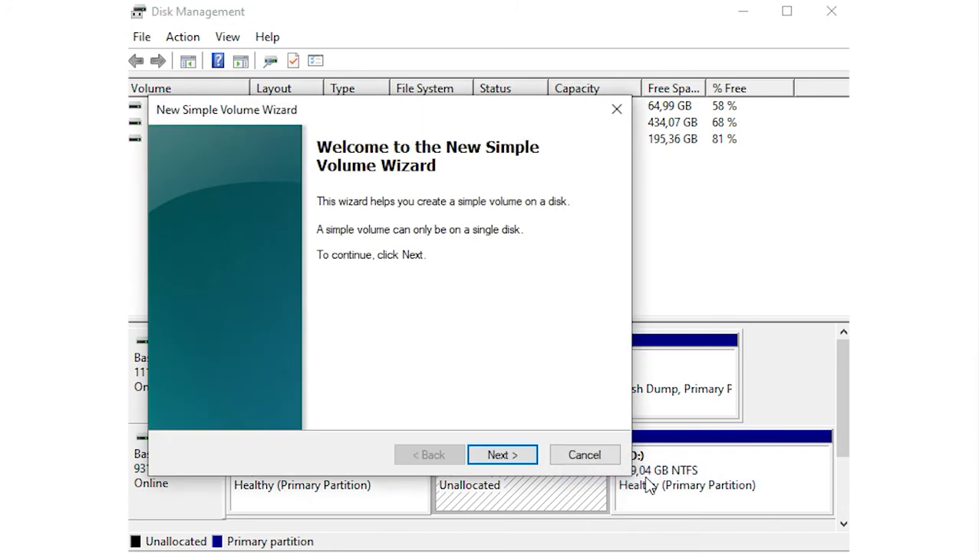
click(509, 459)
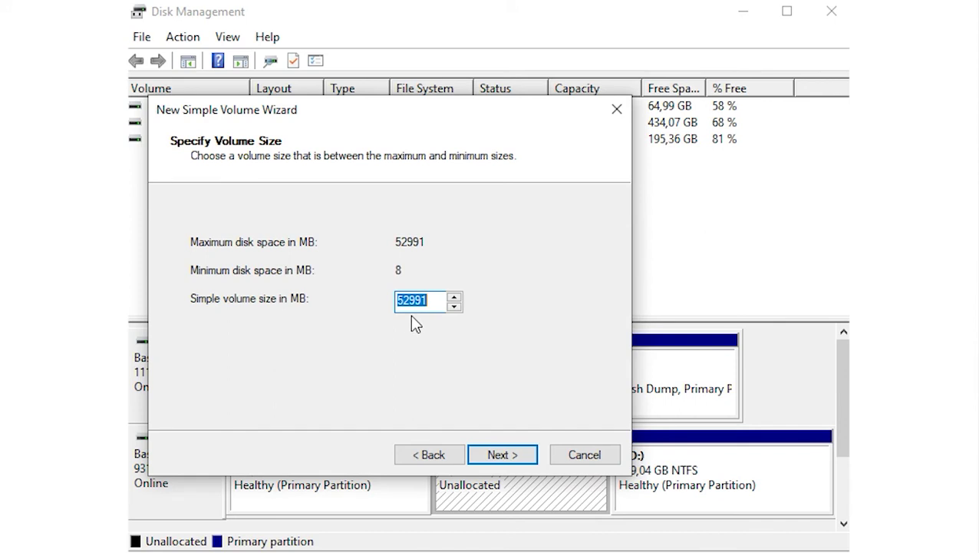
click(508, 456)
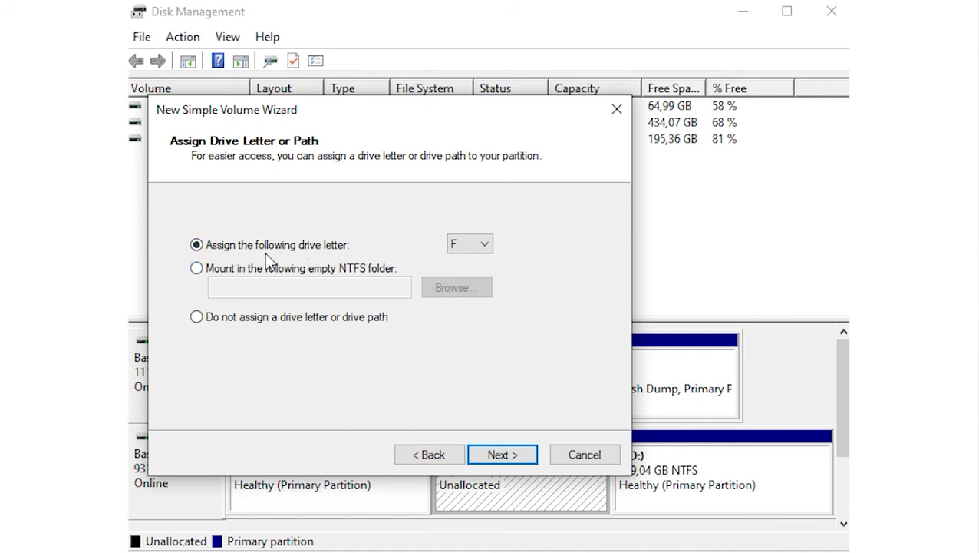
click(485, 246)
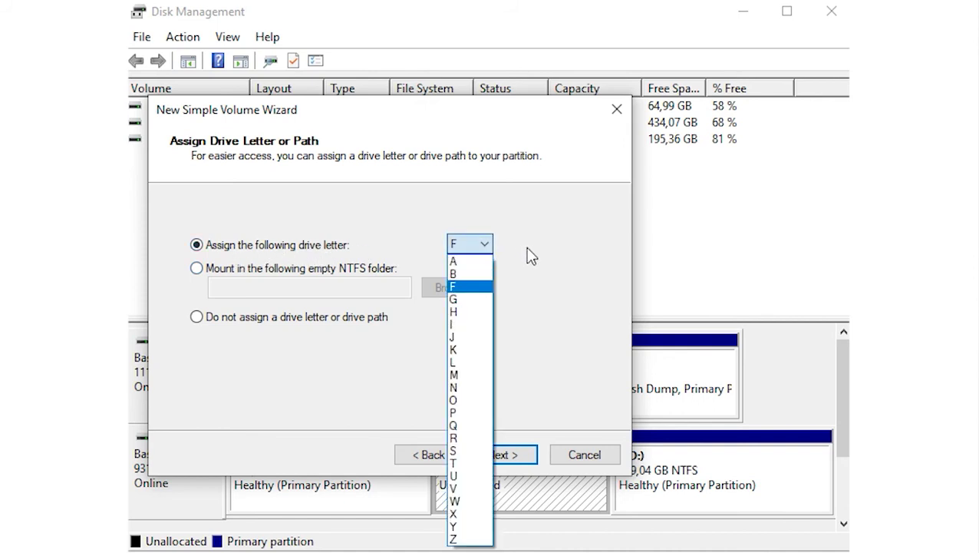
click(540, 246)
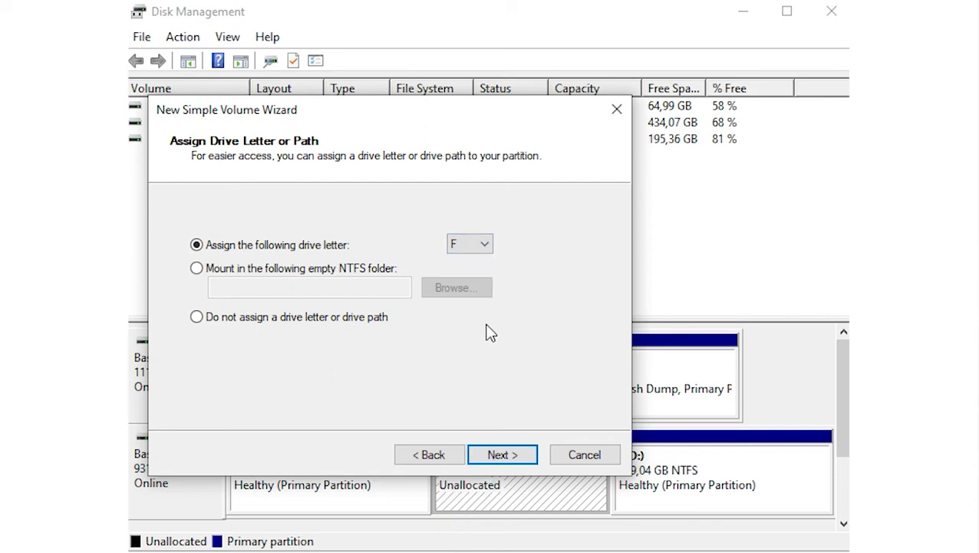
click(512, 456)
click(514, 456)
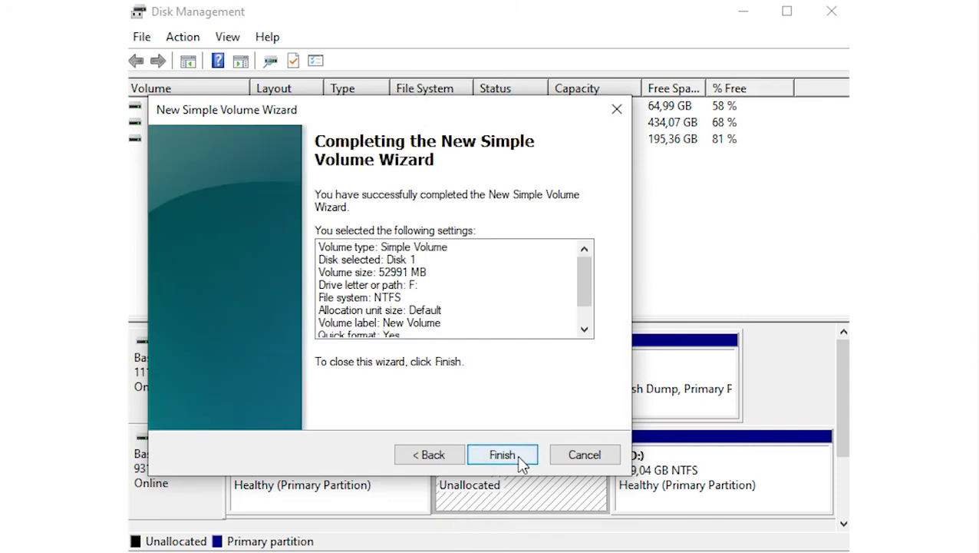
click(516, 456)
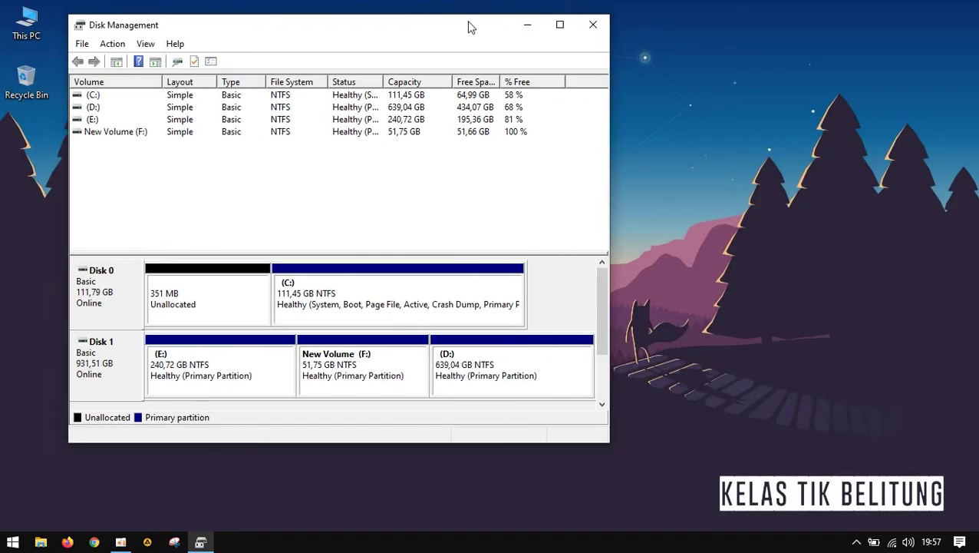
Check New Volume (F:) among the drives in This PC in File Explorer.
drag(655, 7, 978, 42)
key(super+e)
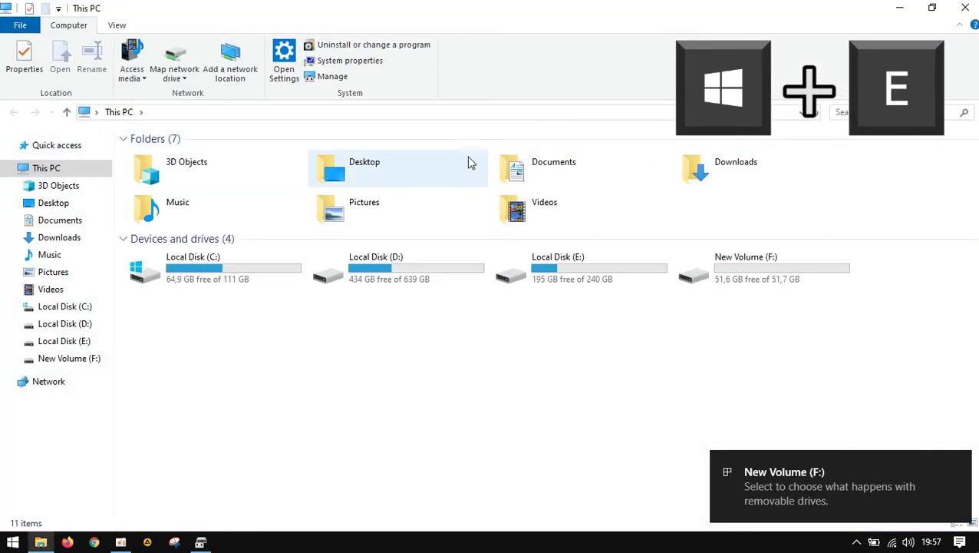
click(741, 284)
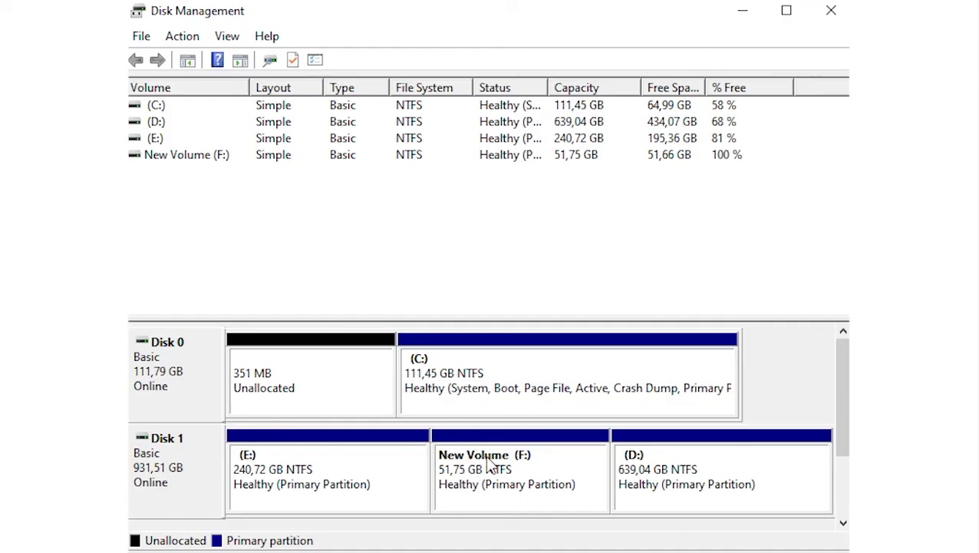
Delete the New Volume (F:) partition from Disk 1 in Disk Management and select the freed space.
right_click(579, 376)
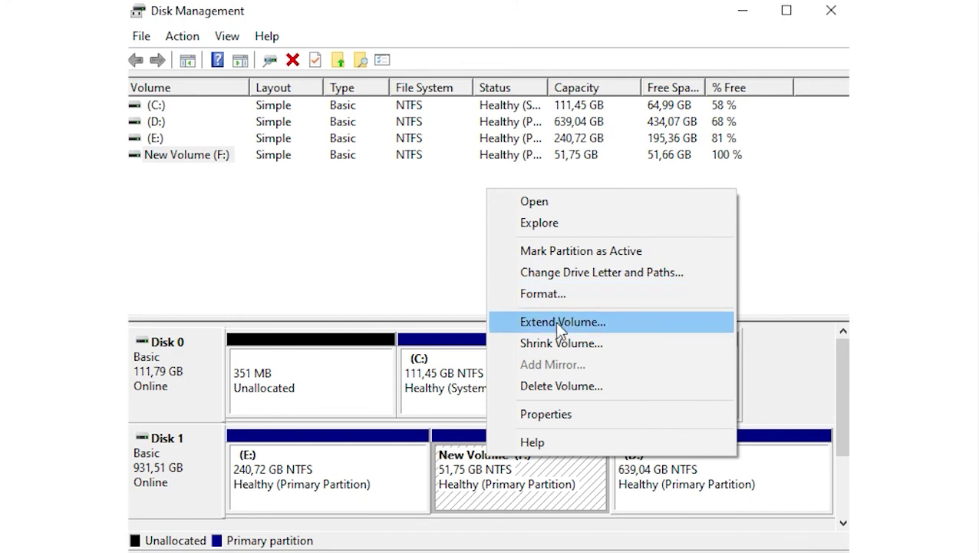
click(553, 385)
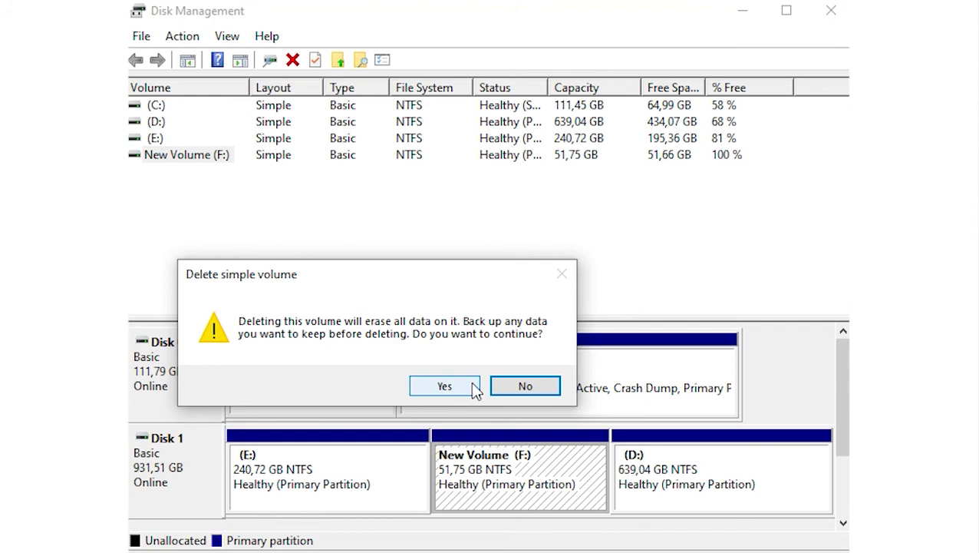
click(473, 383)
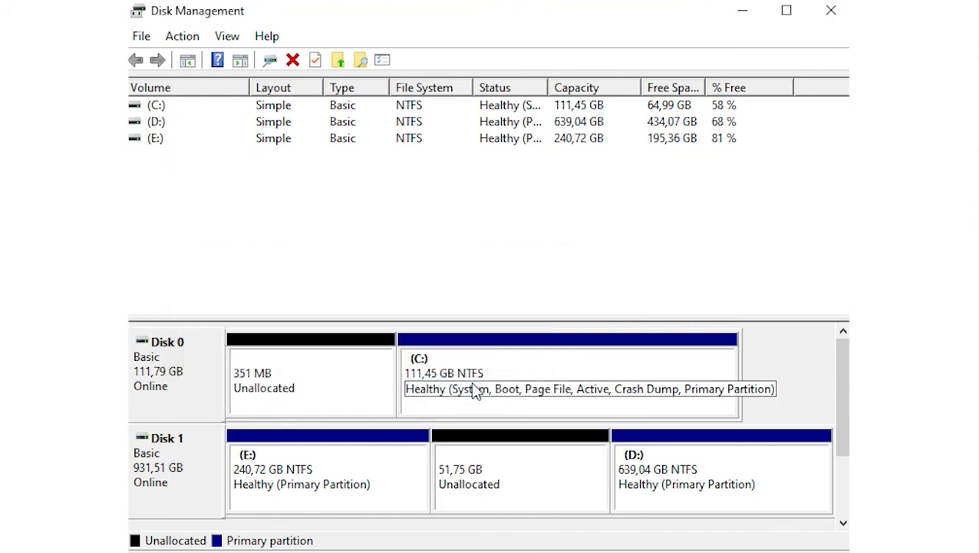
click(518, 498)
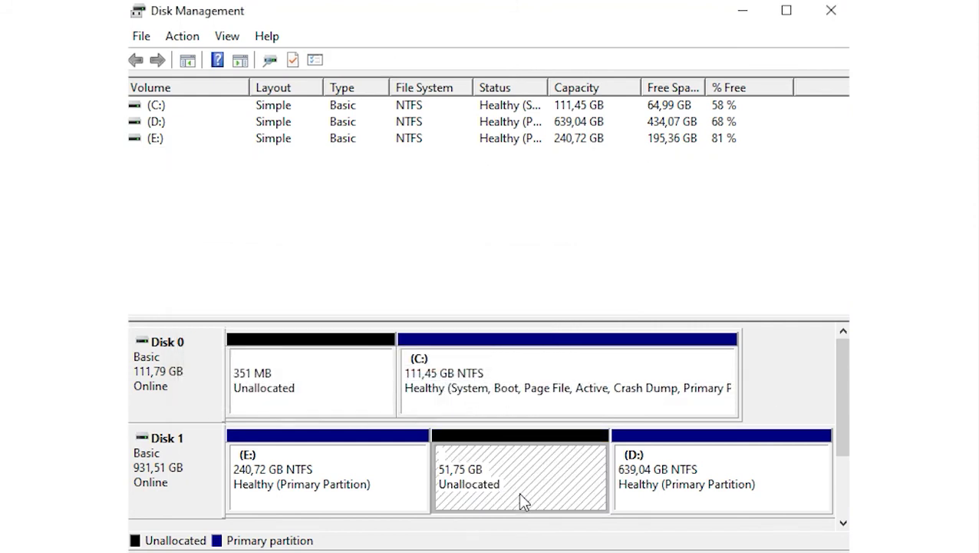
Extend the E: volume with the 52991 MB of unallocated space on Disk 1.
right_click(375, 461)
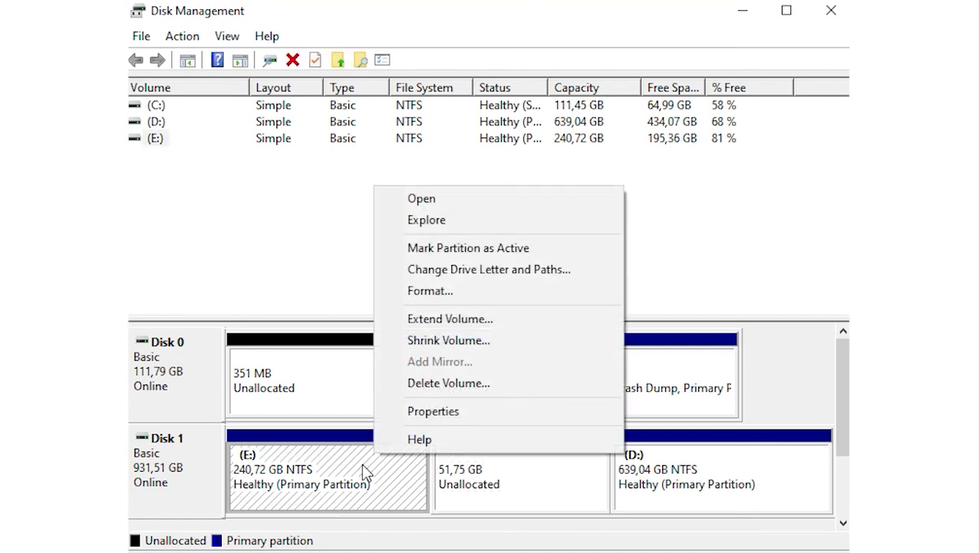
click(423, 316)
click(496, 462)
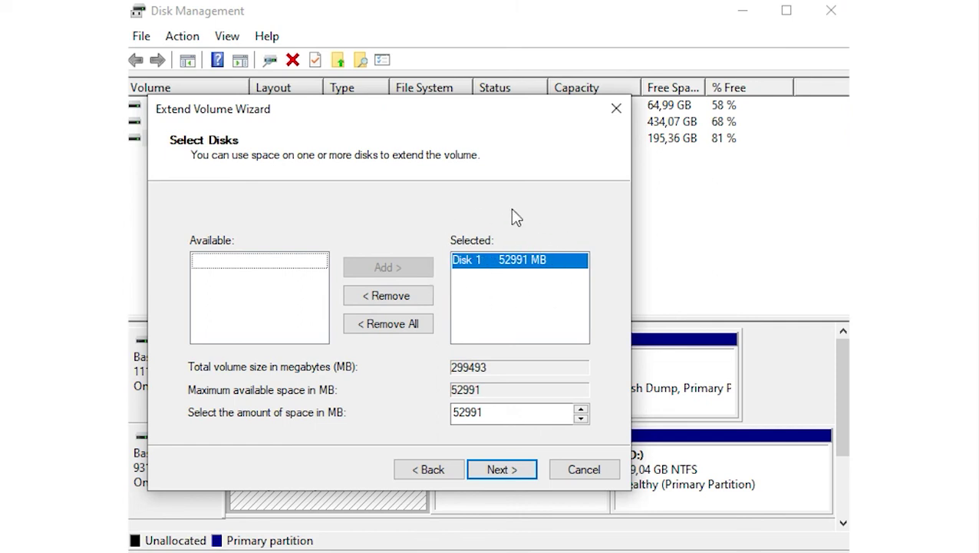
click(501, 467)
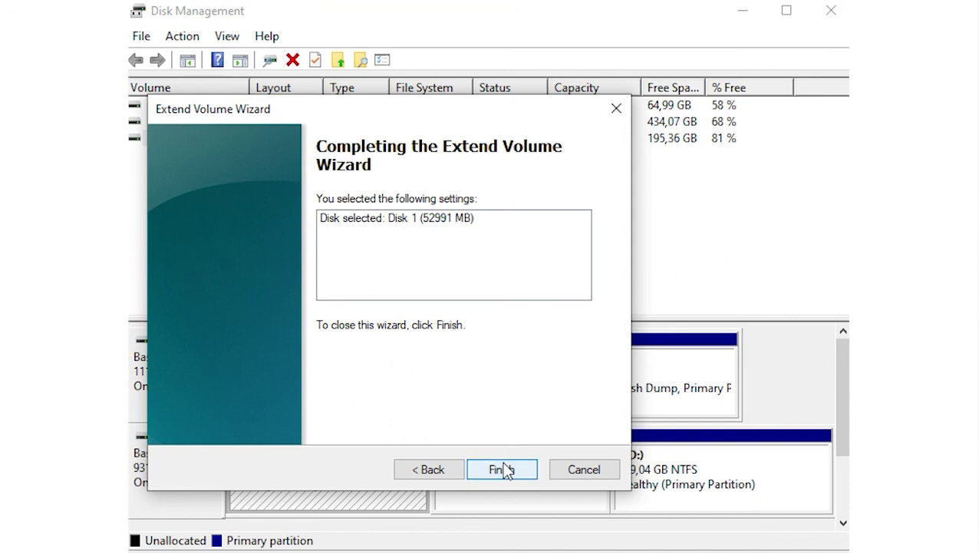
click(502, 468)
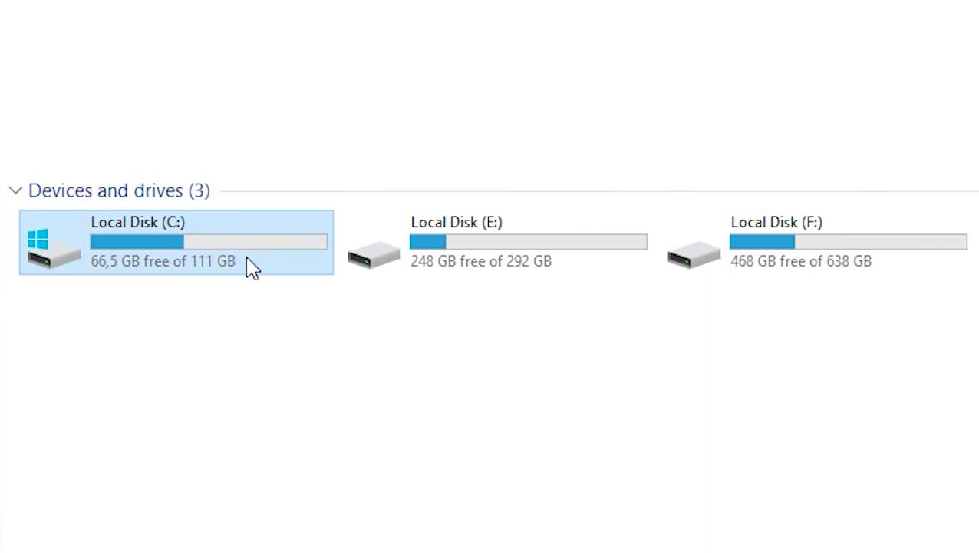
Examine the drive letters of the local disks and the connected FLASHDISK in This PC.
click(381, 247)
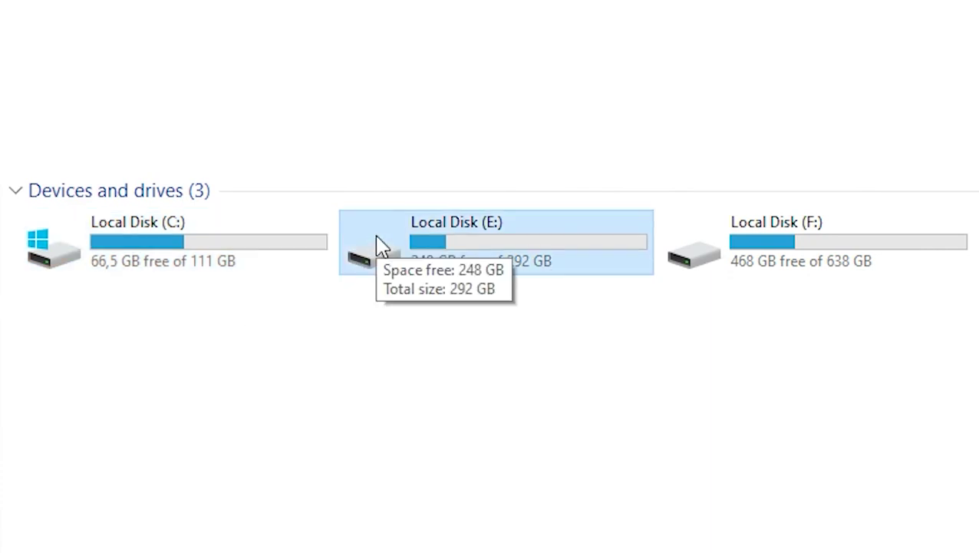
click(709, 261)
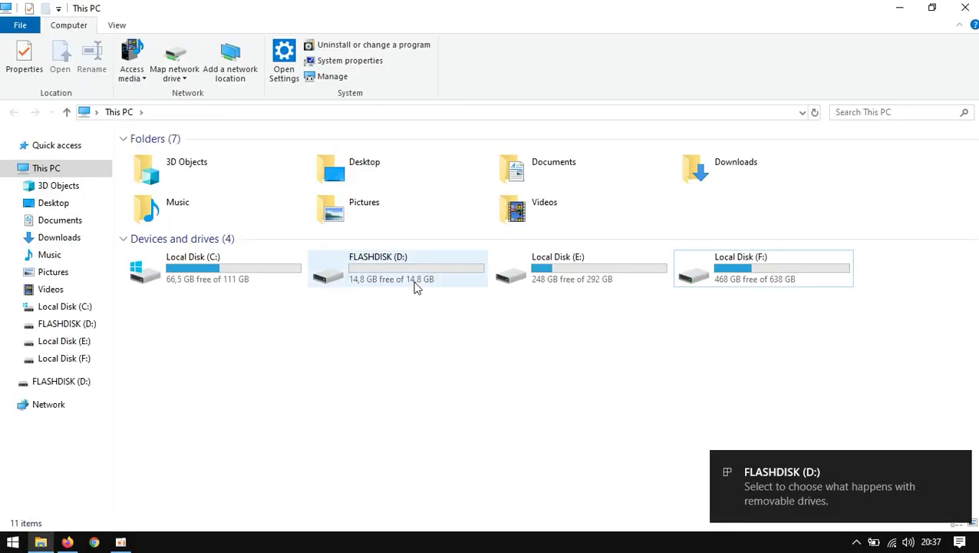
click(410, 281)
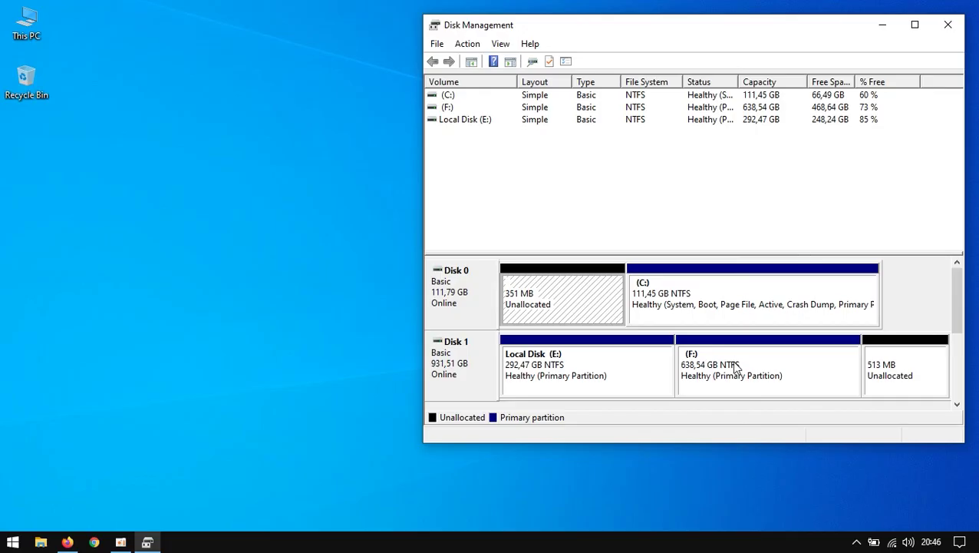
Open the list of available drive letters for reassigning the F: volume on Disk 1 in Disk Management.
click(738, 366)
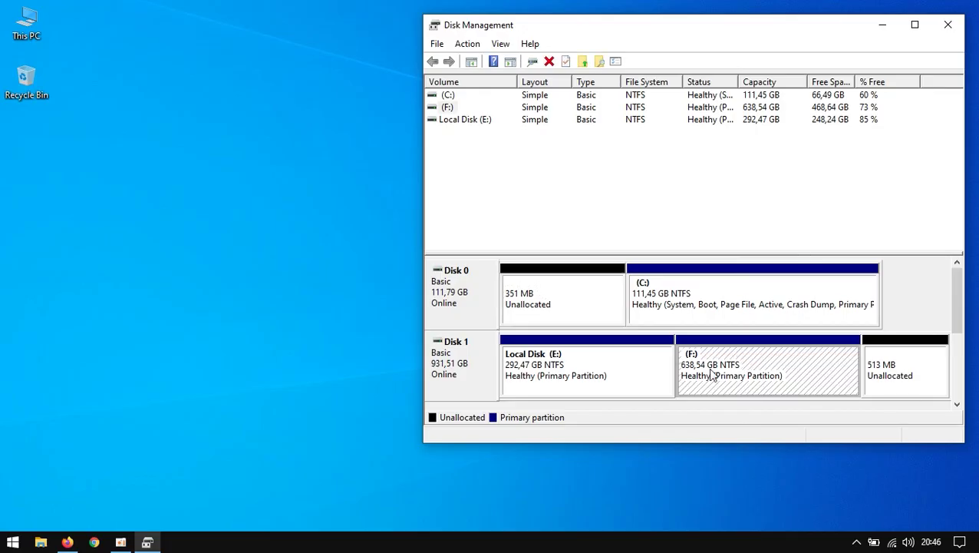
right_click(765, 367)
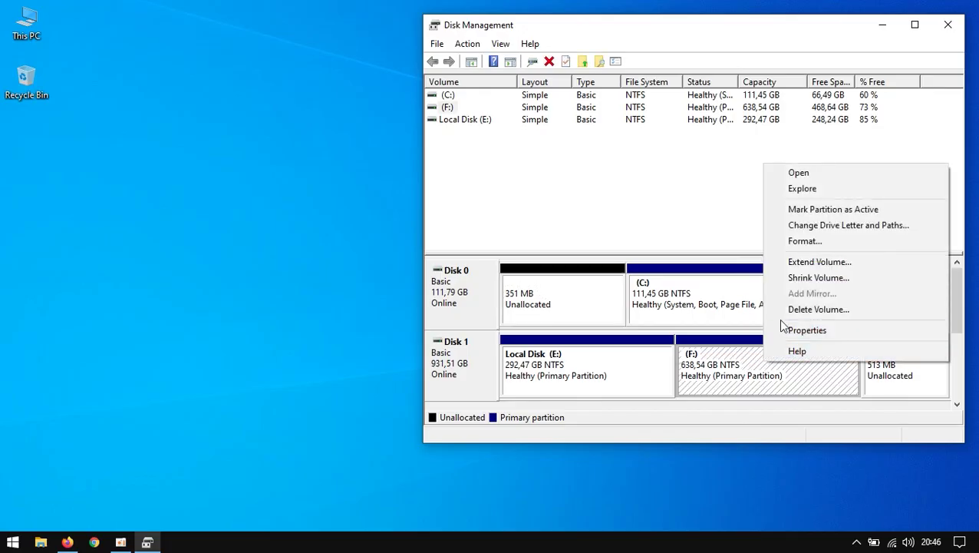
click(824, 230)
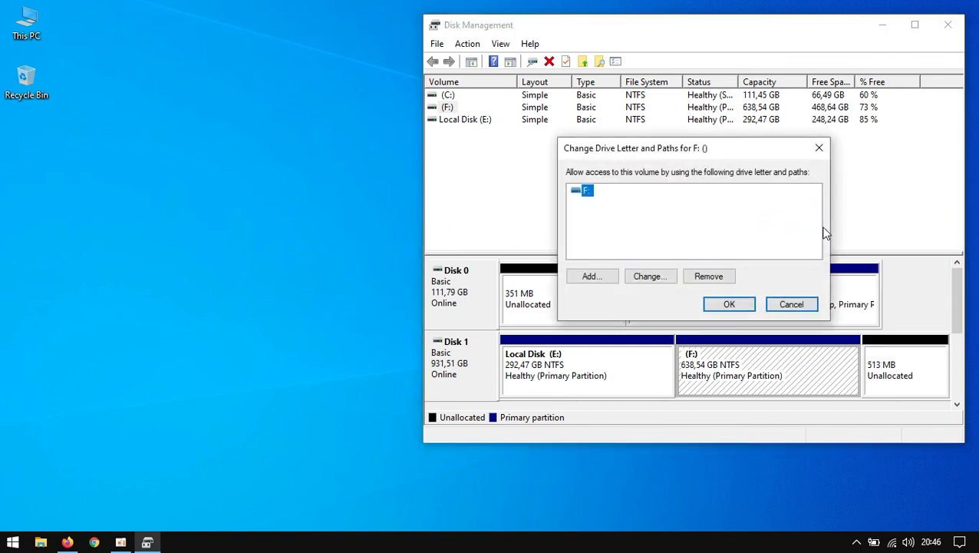
click(661, 278)
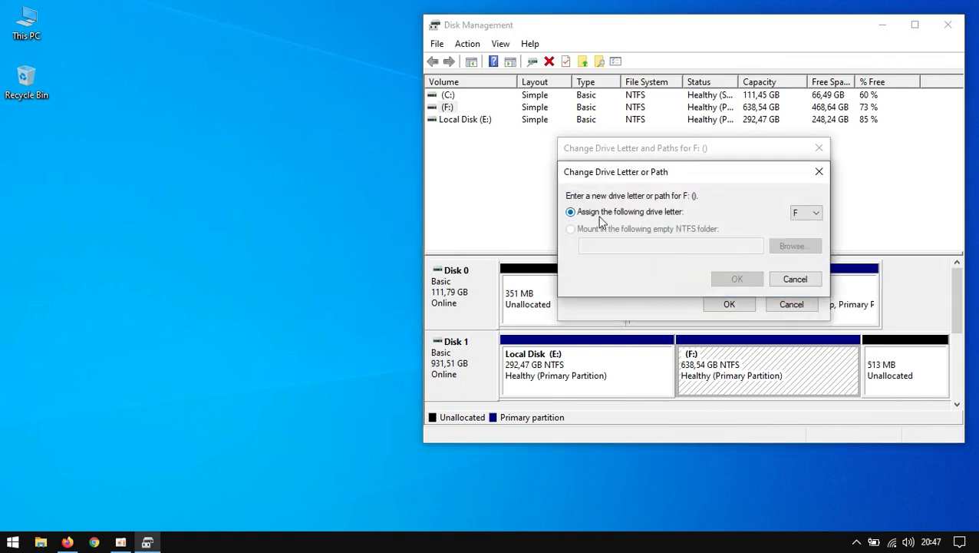
click(805, 213)
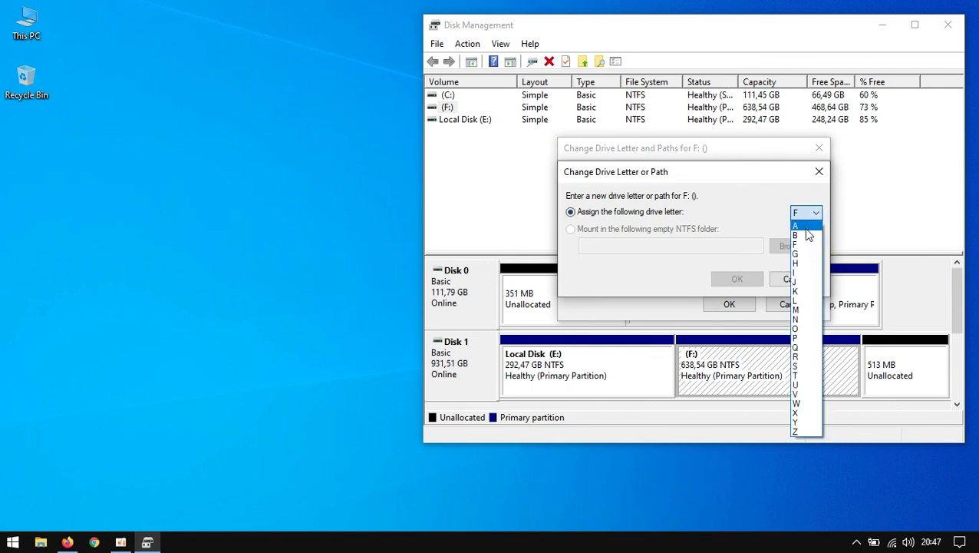